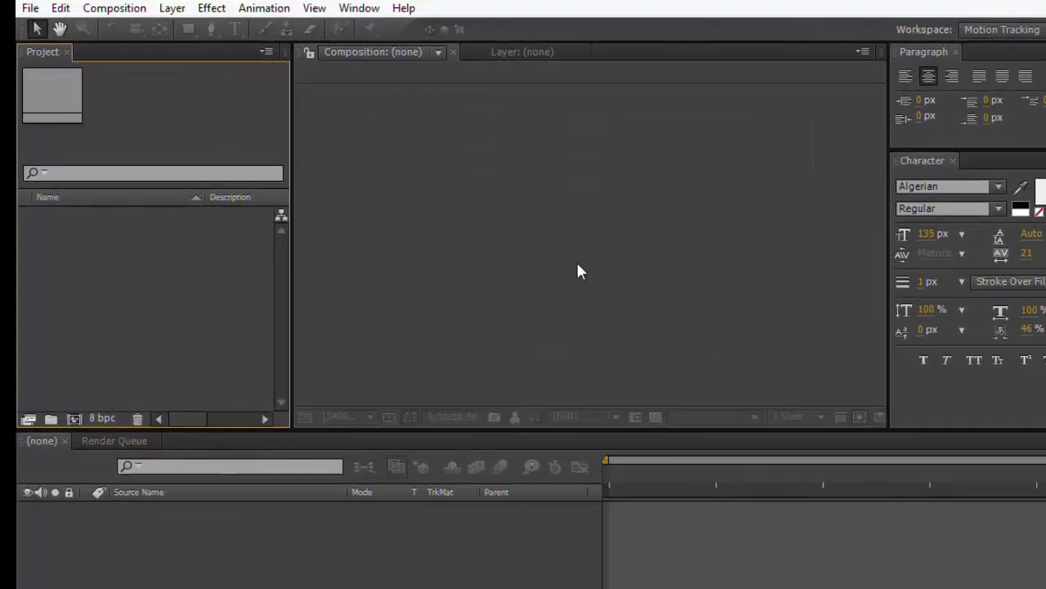
Step: Create Comp 1 from the HDTV 1080 29.97 preset: 1920×1080, black background
click(123, 9)
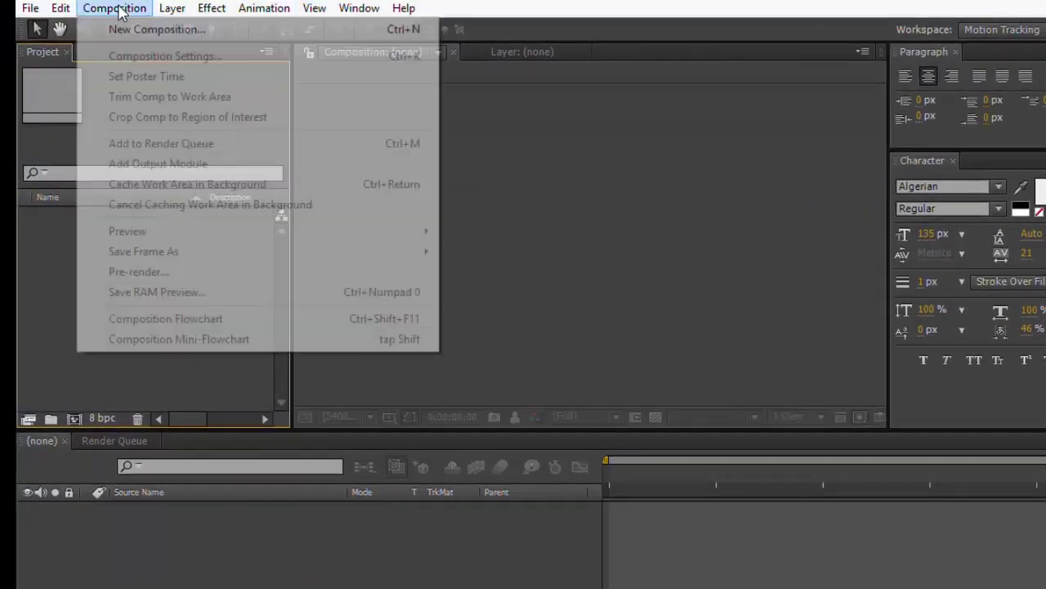
click(135, 29)
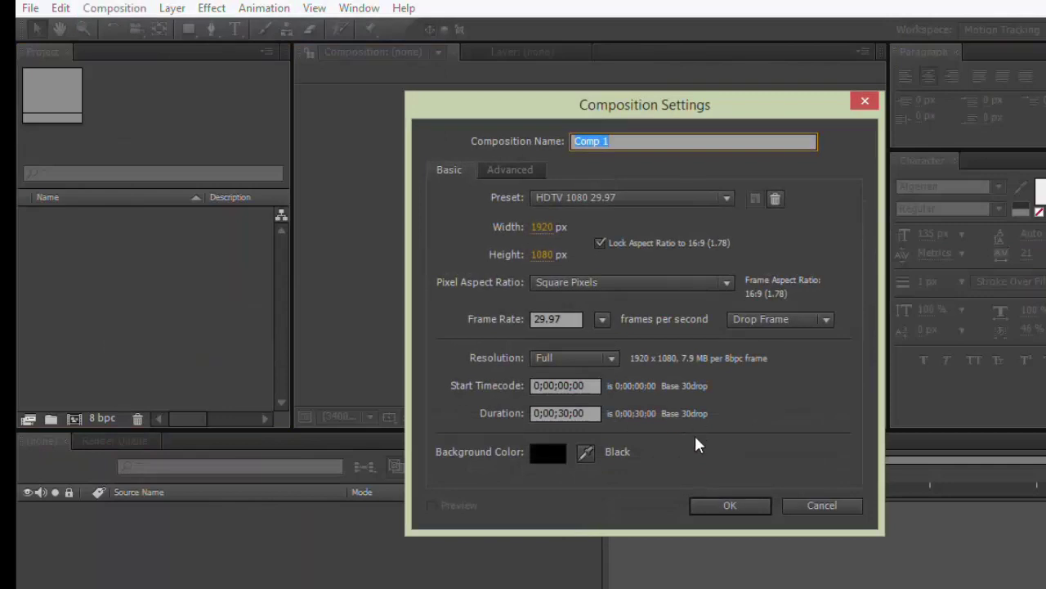
click(717, 504)
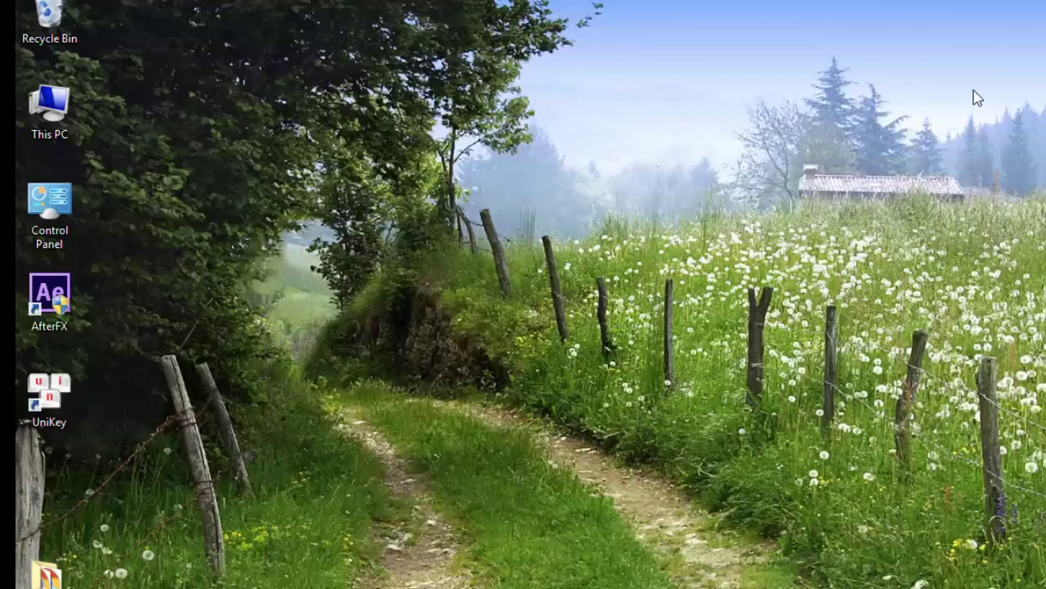
Step: Launch UniKey, confirm it uses Unicode encoding with Telex typing, and return to After Effects
double_click(49, 390)
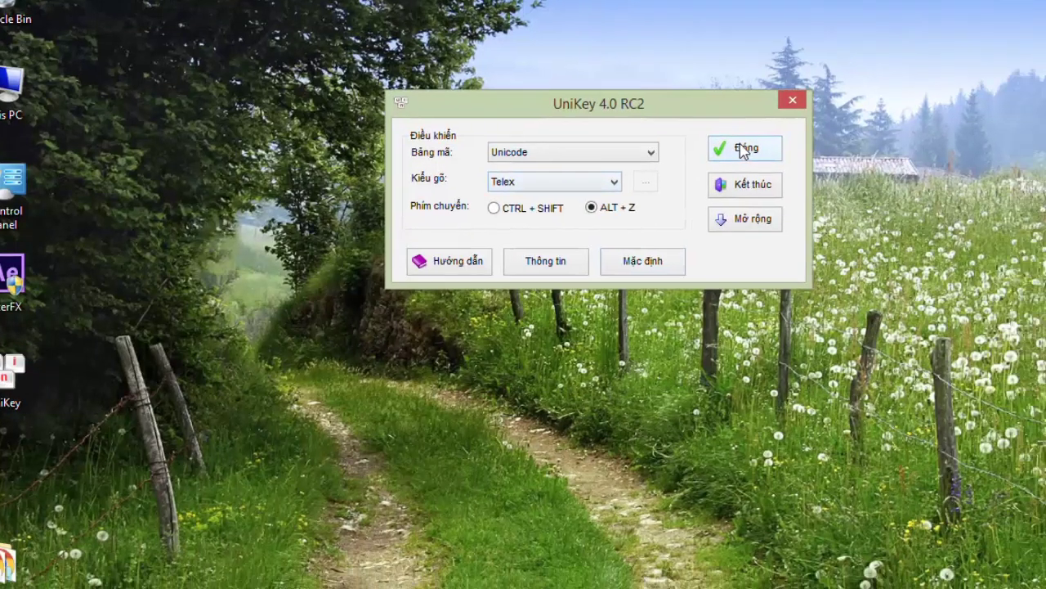
click(790, 167)
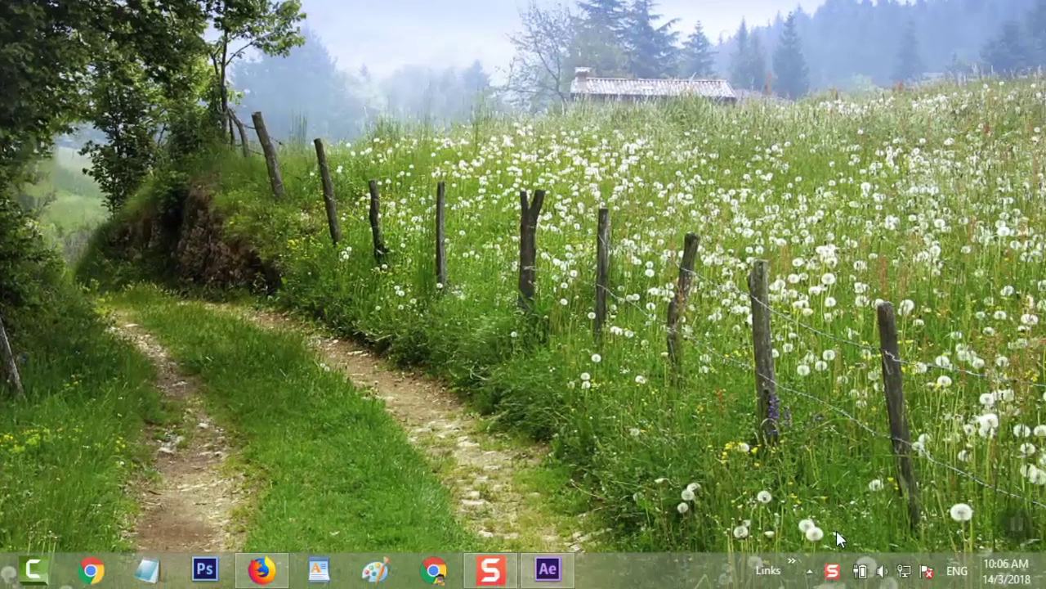
click(836, 571)
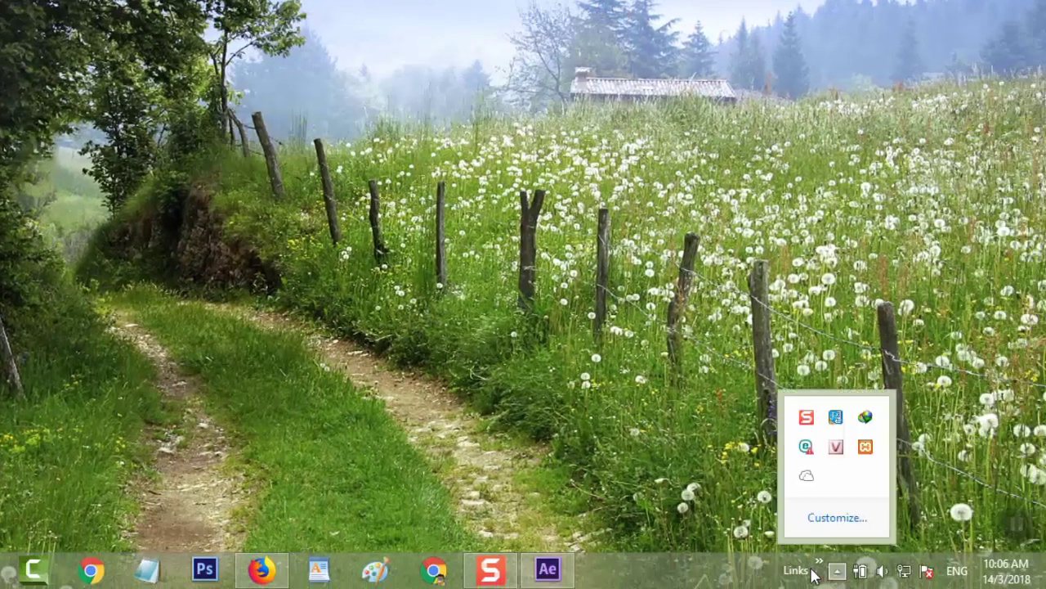
click(836, 446)
click(546, 570)
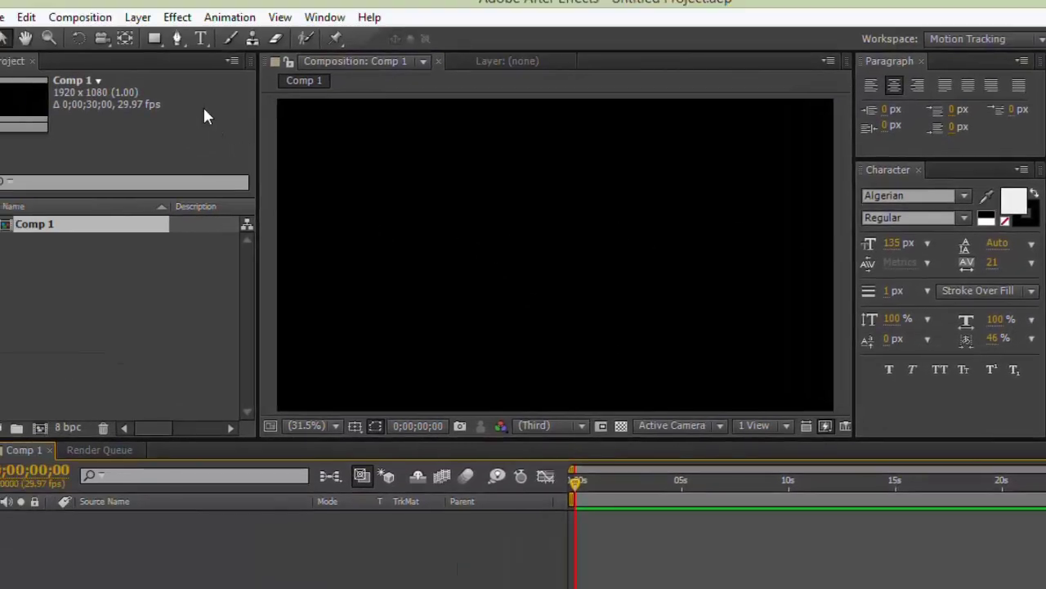
Step: Add a text layer reading 'TOOI' and move it to the centre of the comp
click(200, 38)
click(351, 235)
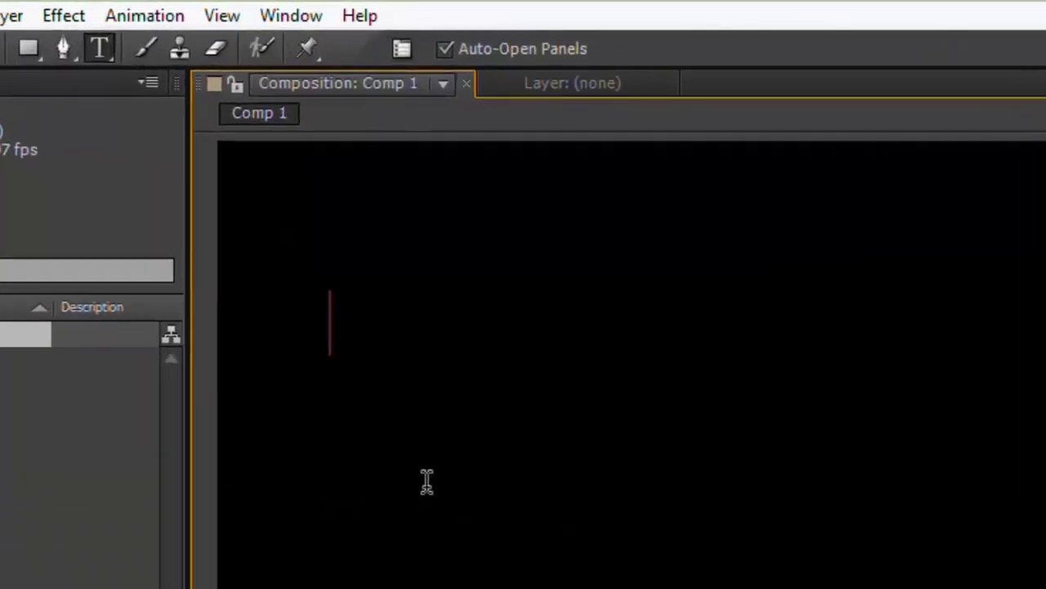
text(TOOI)
click(323, 391)
key(Escape)
mouse_move(358, 406)
mouse_down()
mouse_move(699, 389)
mouse_move(602, 397)
mouse_up()
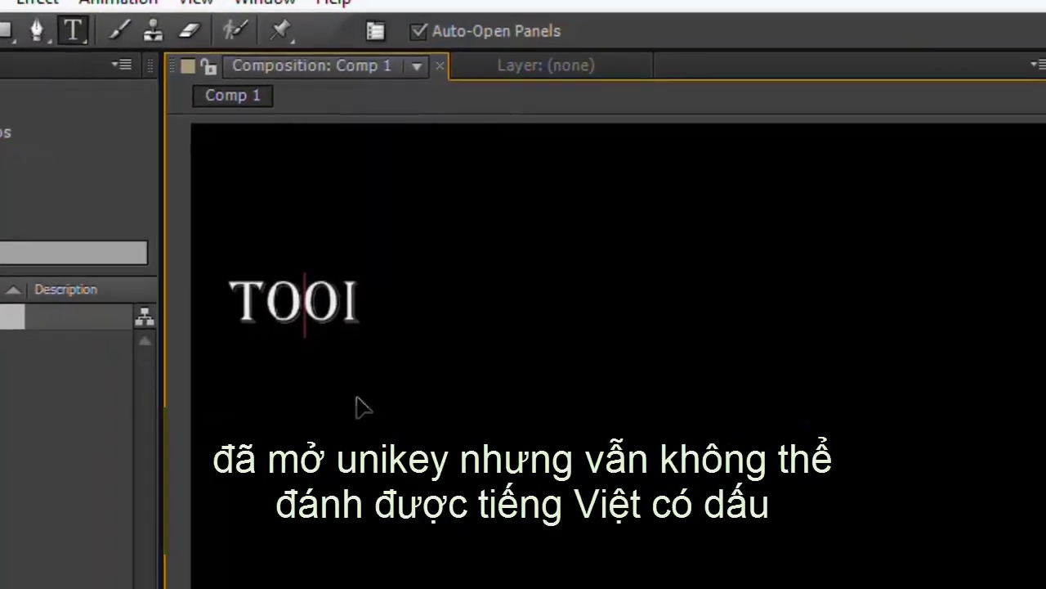
Step: Replace the TOOI text with 'CHUWX COS DAAUS ???' typed in Telex
click(615, 312)
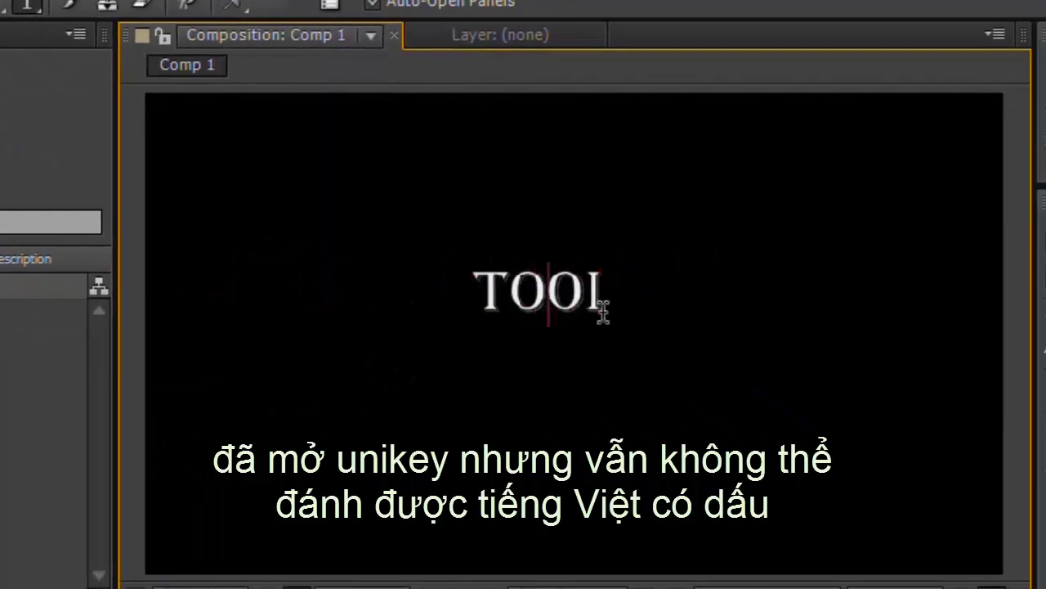
key(BackSpace)
key(BackSpace)
key(BackSpace)
key(BackSpace)
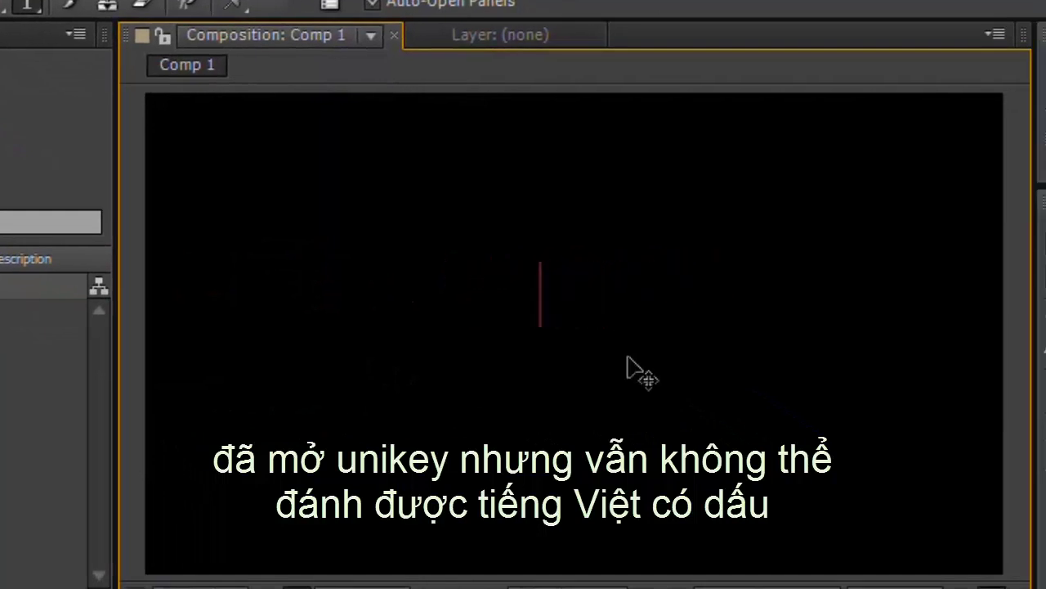
text(CHUWX COS DAAU)
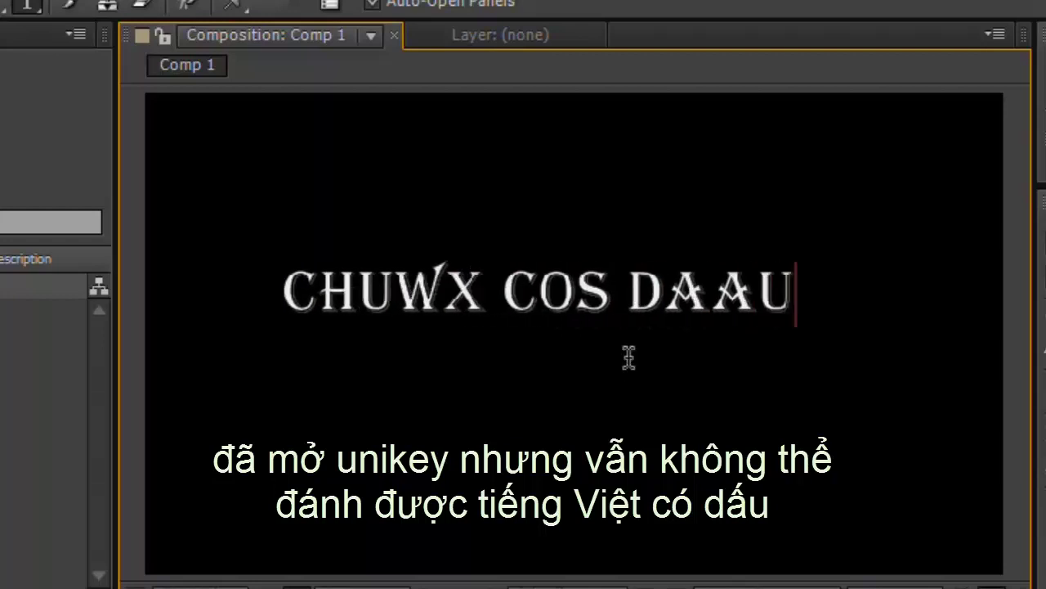
text(S)
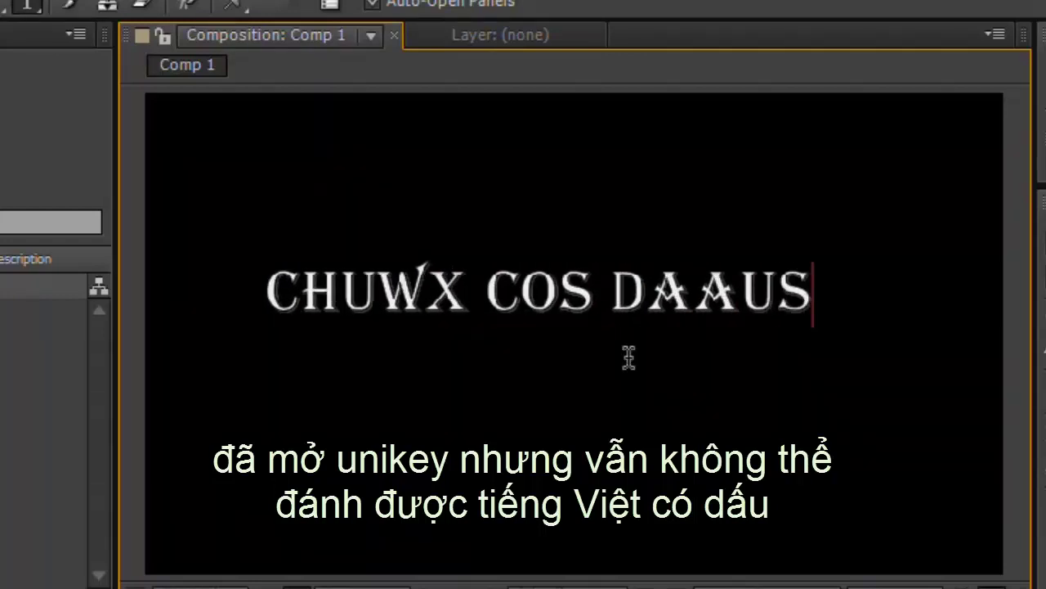
text( ???)
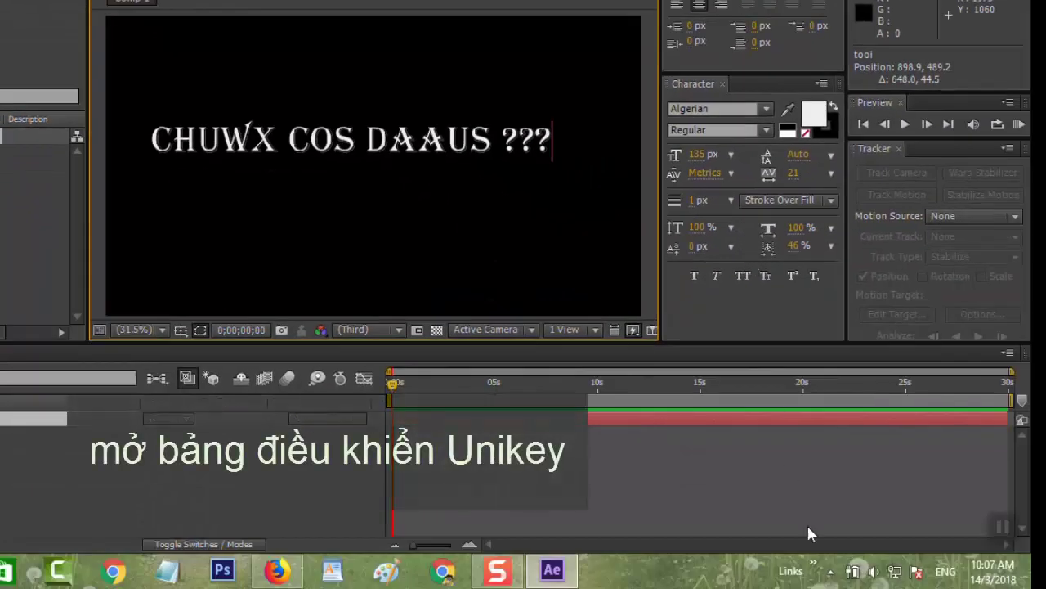
Step: Switch UniKey's character encoding from Unicode to VNI Windows in its control panel
click(829, 571)
right_click(834, 452)
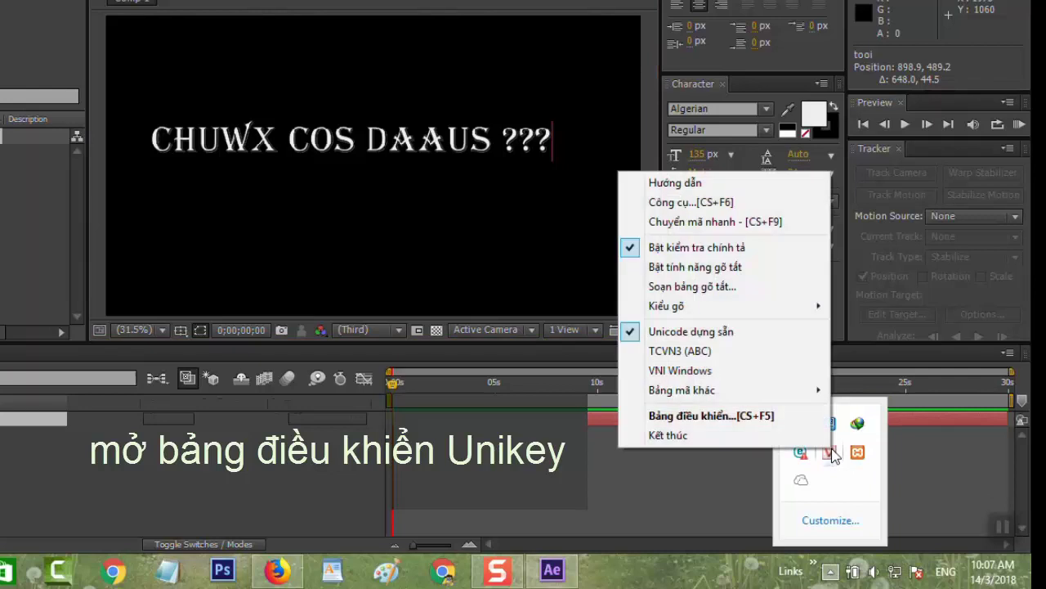
click(681, 416)
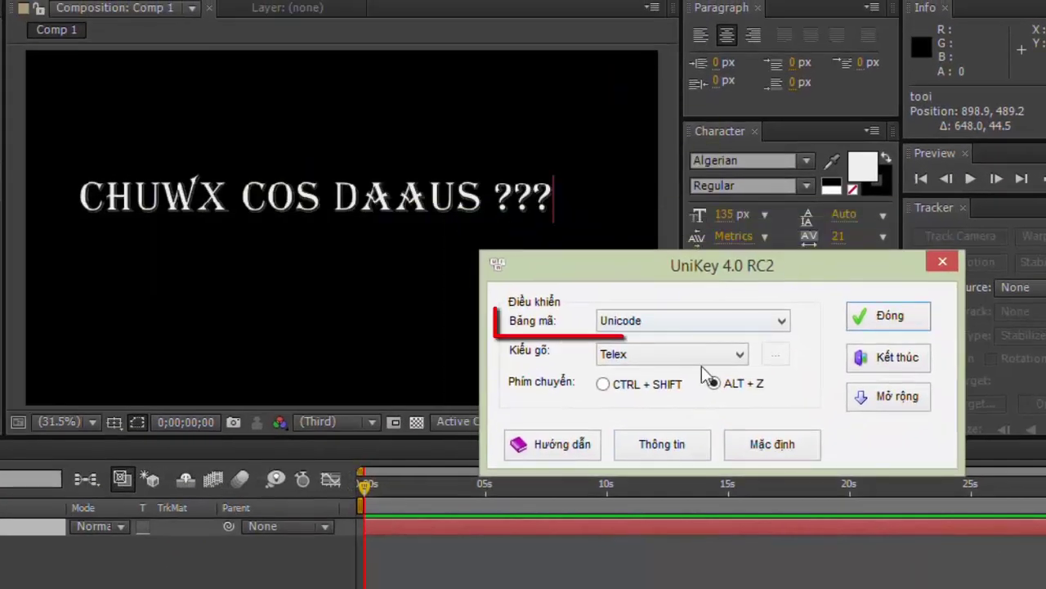
click(691, 322)
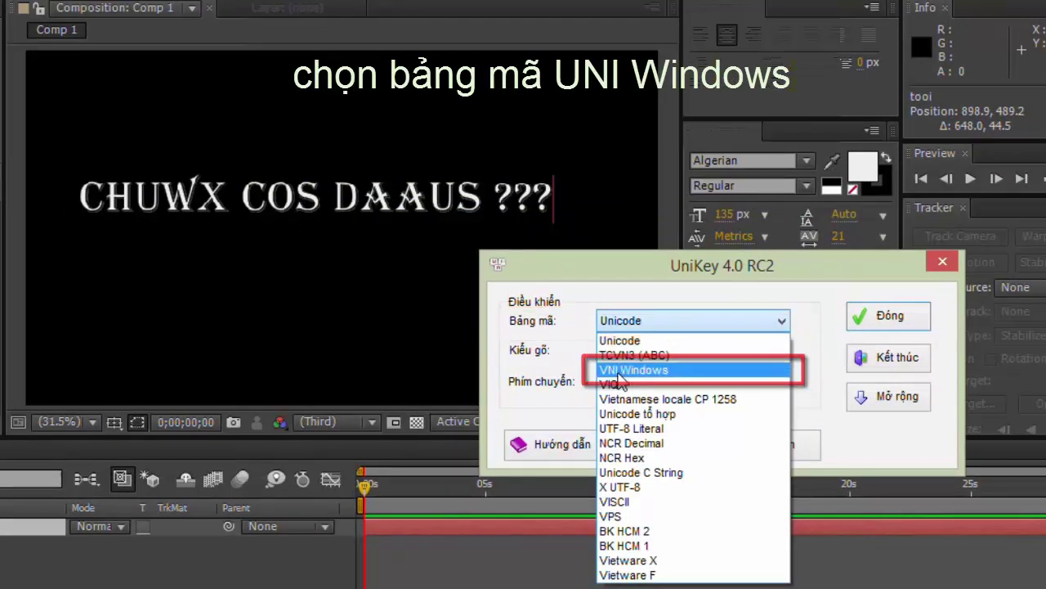
click(618, 372)
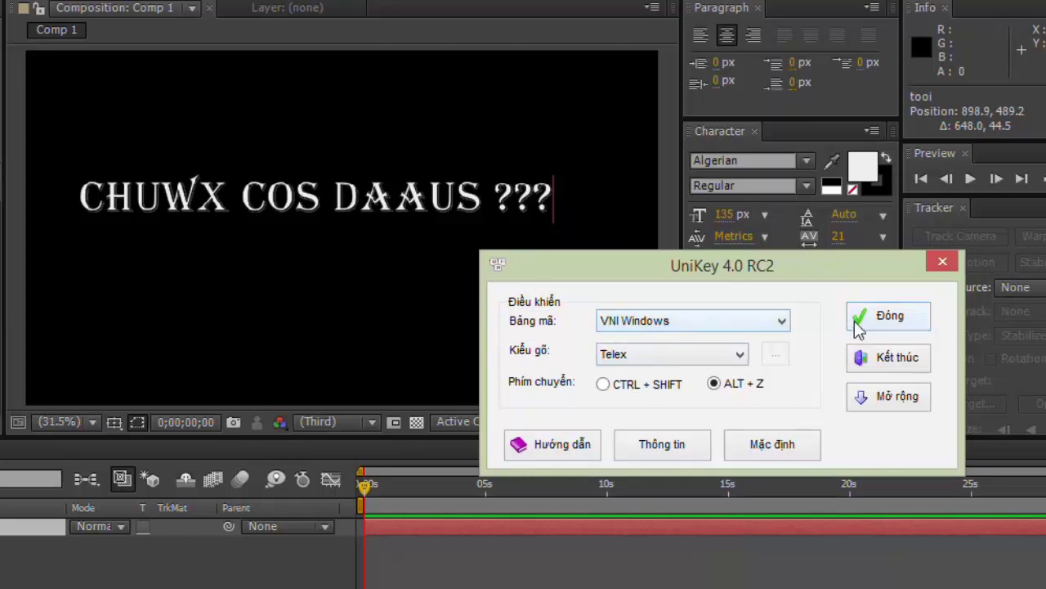
click(891, 319)
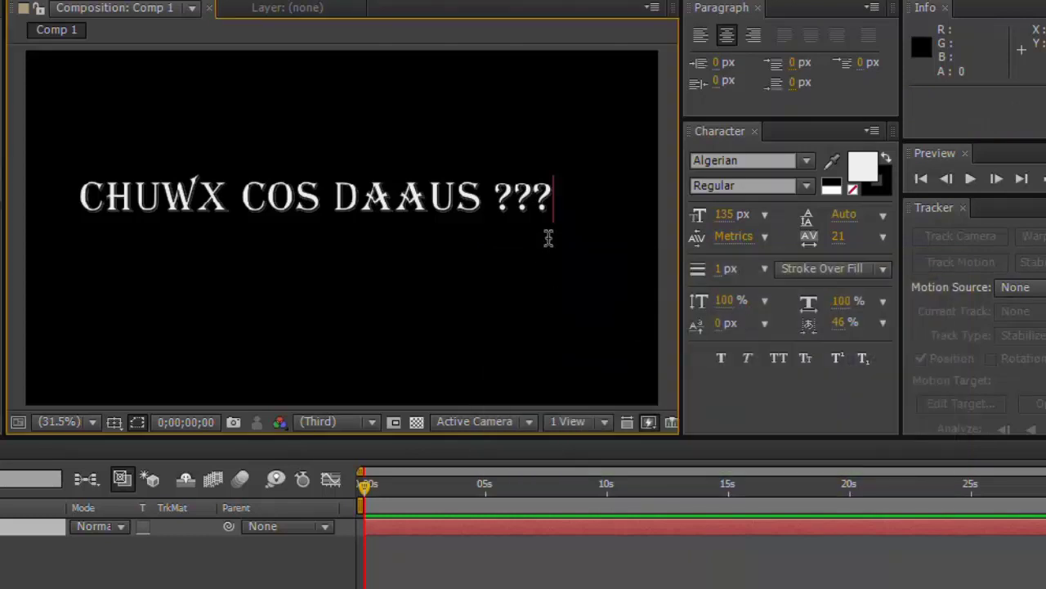
Step: Erase the CHUWX COS DAAUS text and set the text font to VNI Times
key(BackSpace)
key(BackSpace)
key(BackSpace)
key(BackSpace)
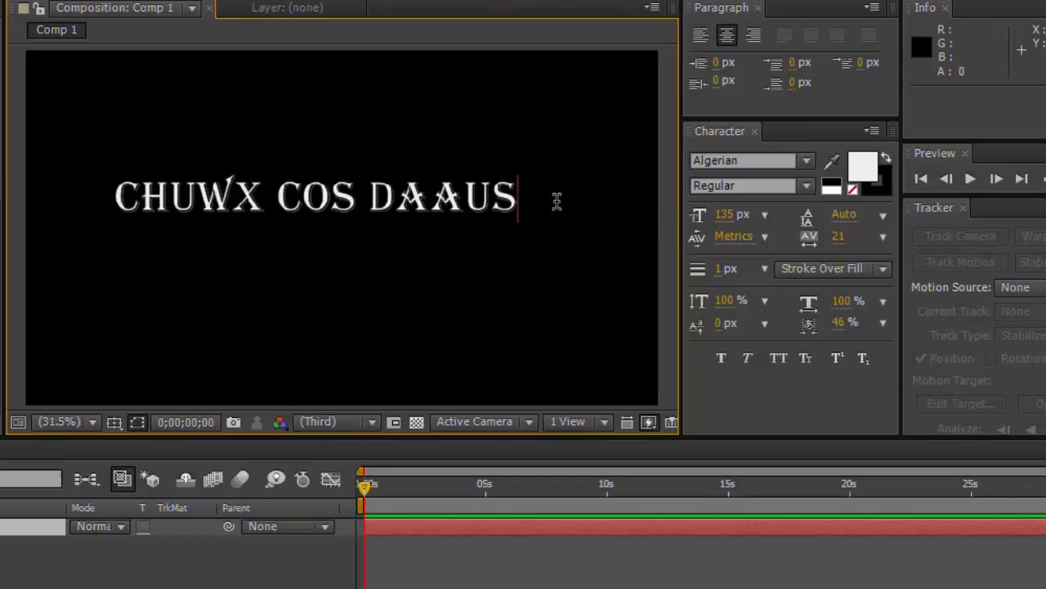
key(BackSpace)
key(BackSpace)
key(BackSpace)
key(BackSpace)
key(BackSpace)
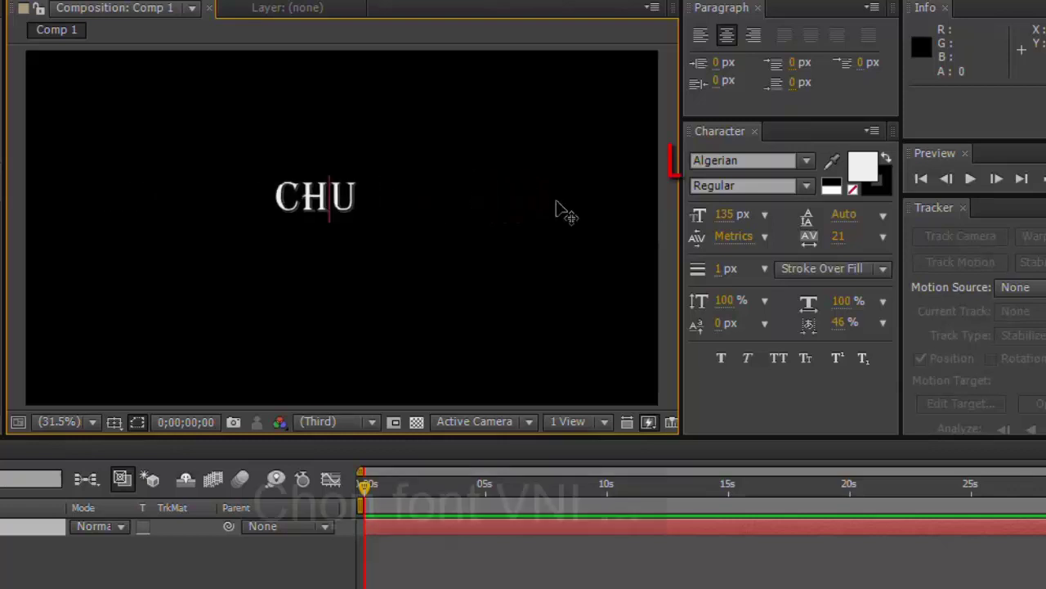
key(BackSpace)
key(BackSpace)
key(BackSpace)
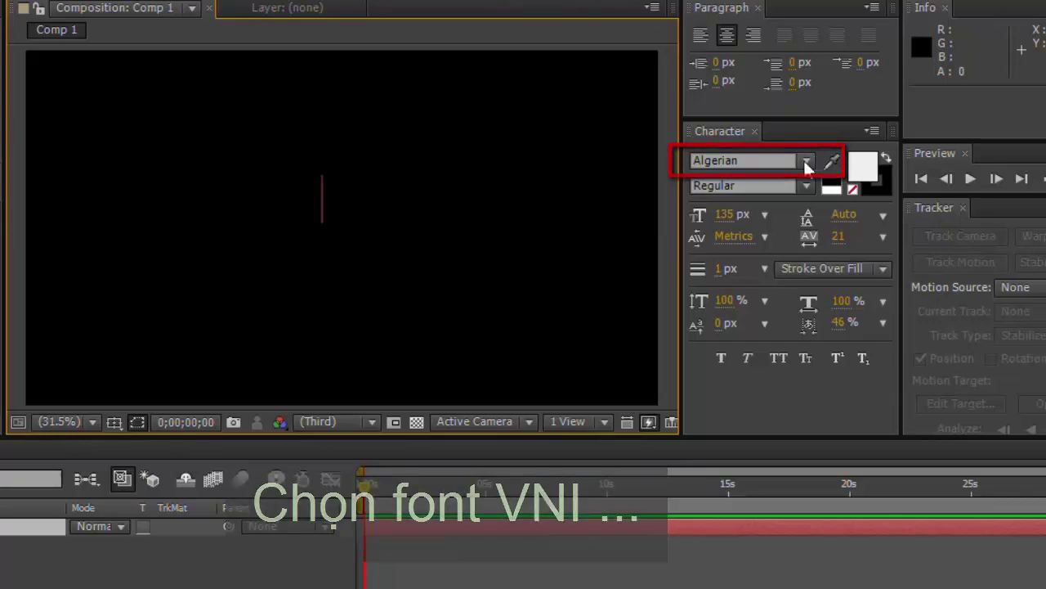
click(809, 161)
scroll(712, 409, down, 5)
scroll(719, 442, down, 10)
scroll(720, 442, down, 10)
scroll(719, 442, down, 10)
scroll(721, 440, down, 5)
scroll(728, 368, up, 2)
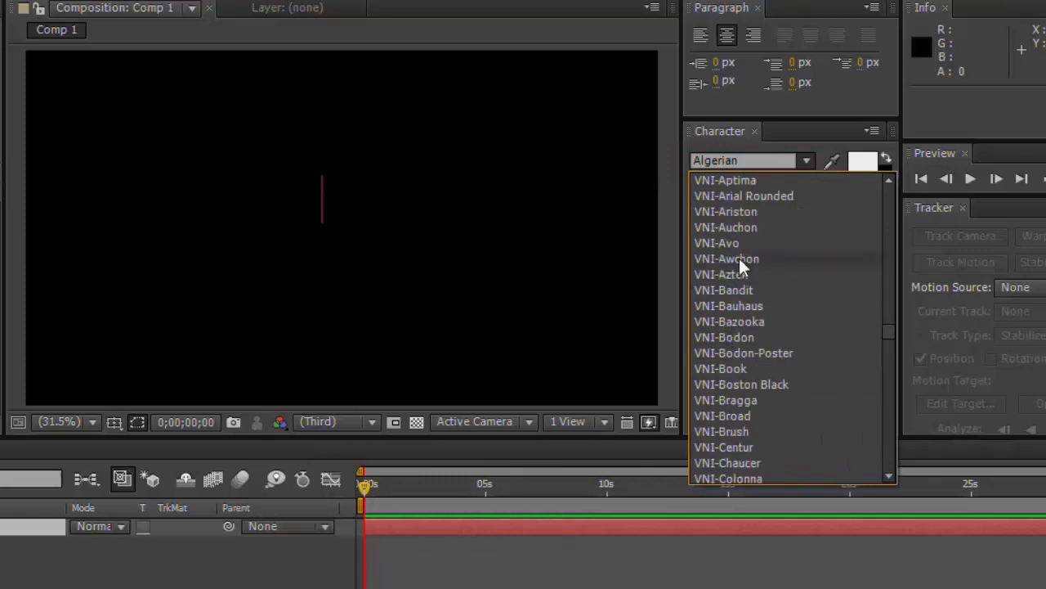
scroll(740, 262, up, 3)
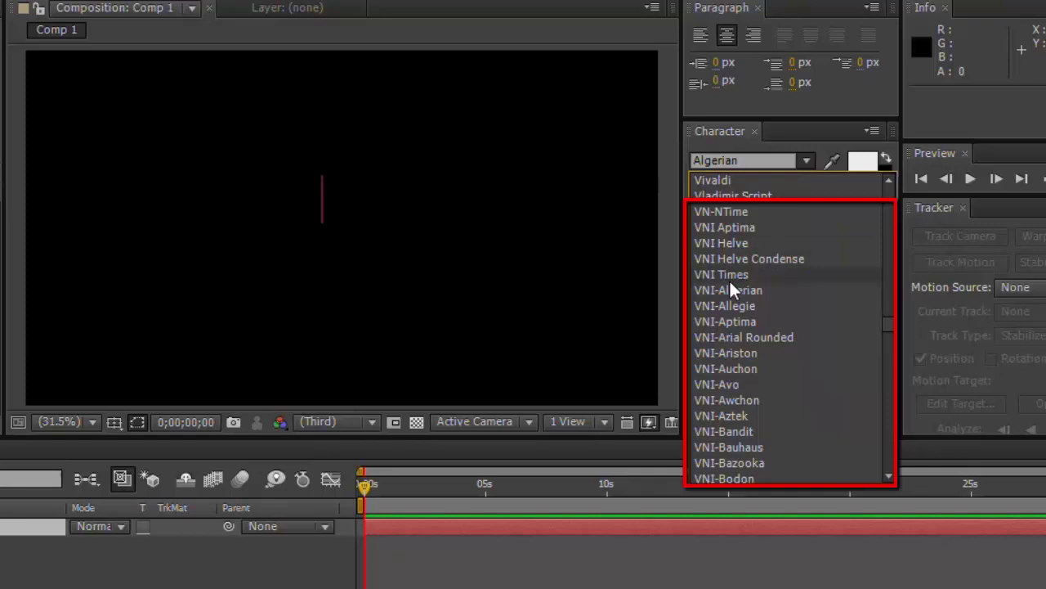
click(728, 275)
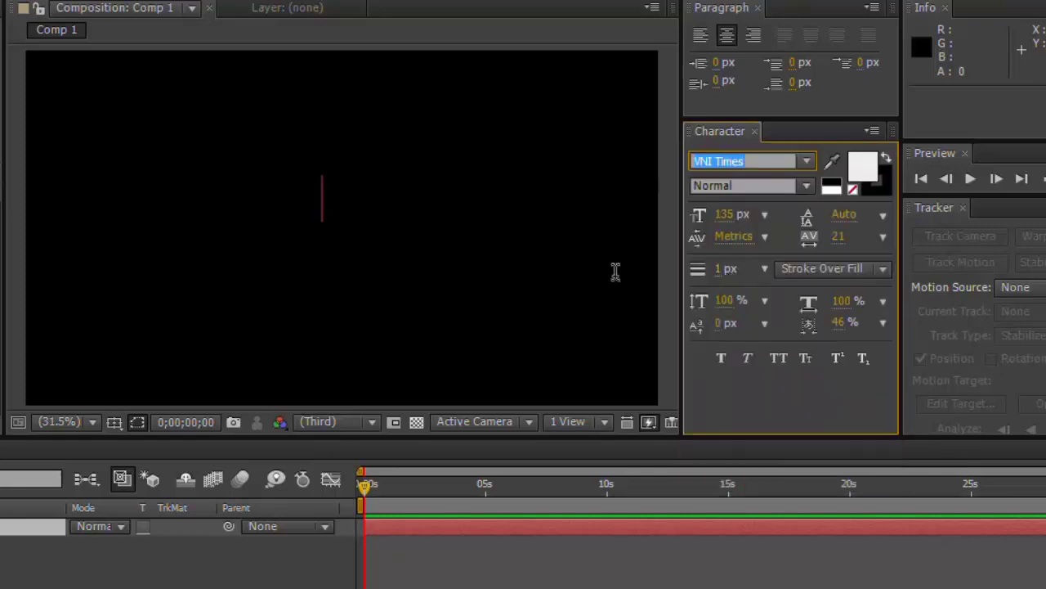
Step: Test-type 'thuwr laij nhes' in a new text layer, then delete it
click(320, 199)
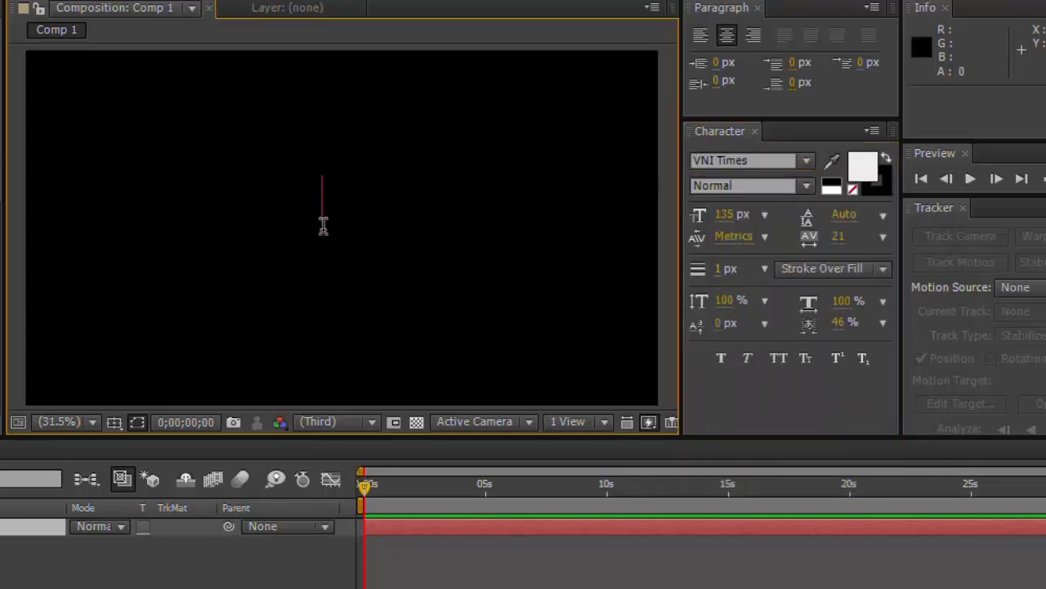
text(thuw)
text(r )
text(laij nhes)
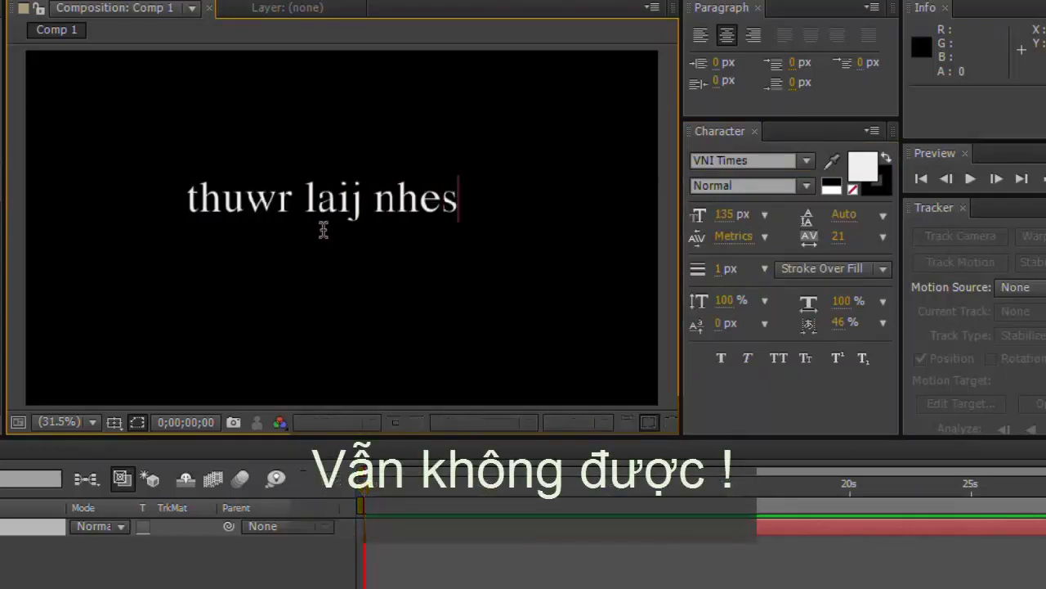
key(BackSpace)
key(BackSpace)
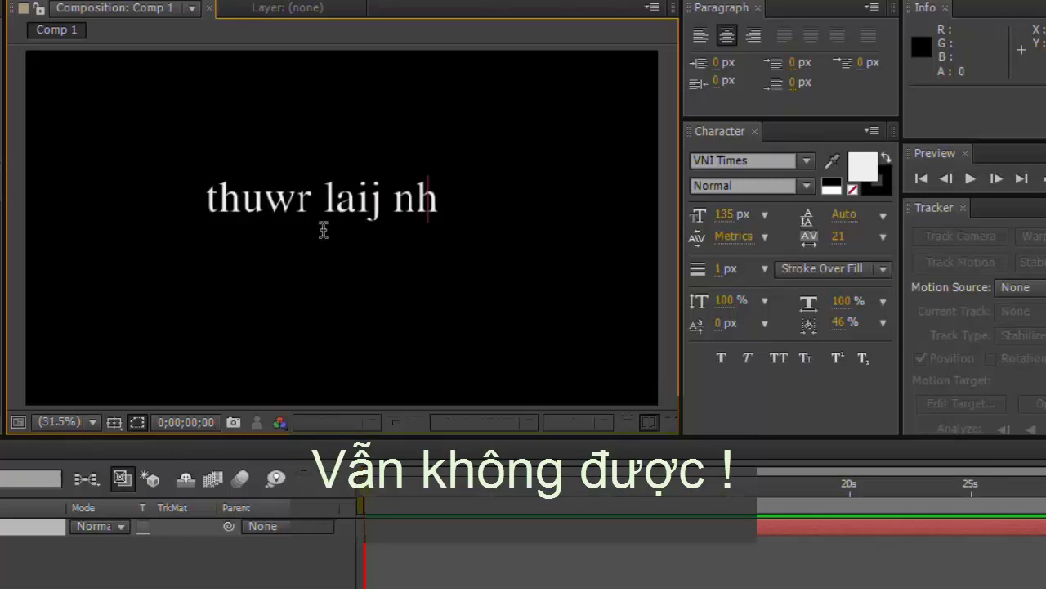
key(BackSpace)
key(BackSpace)
key(BackSpace)
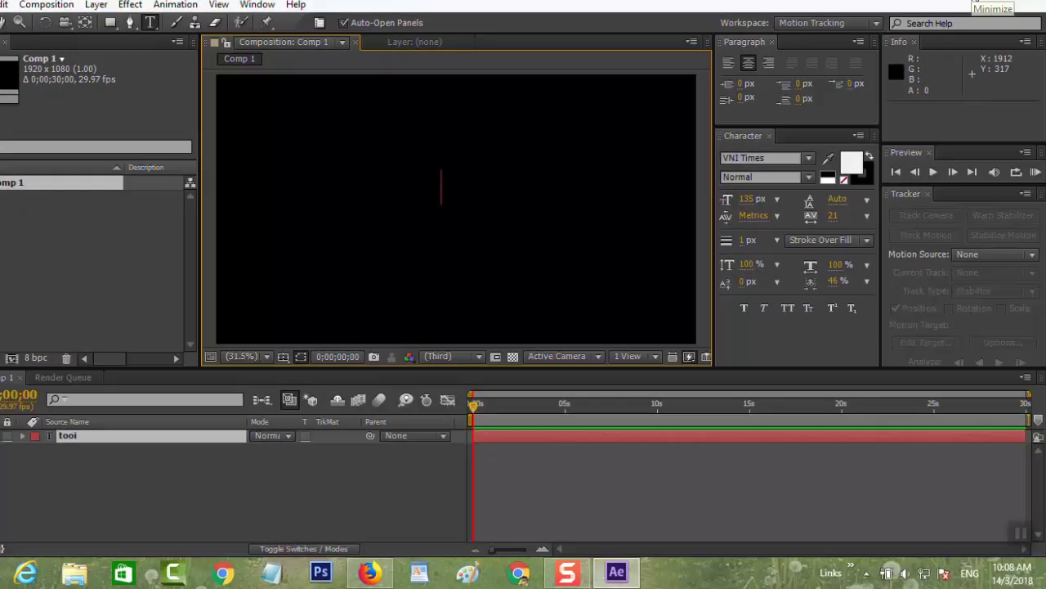
Step: Minimize After Effects and quit UniKey from its tray icon
click(978, 10)
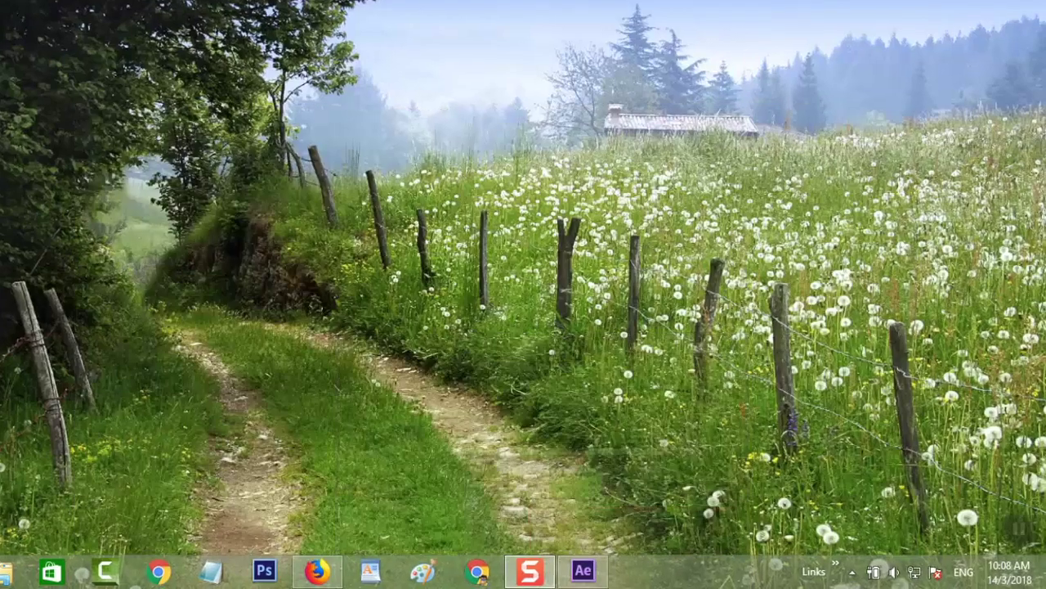
click(840, 572)
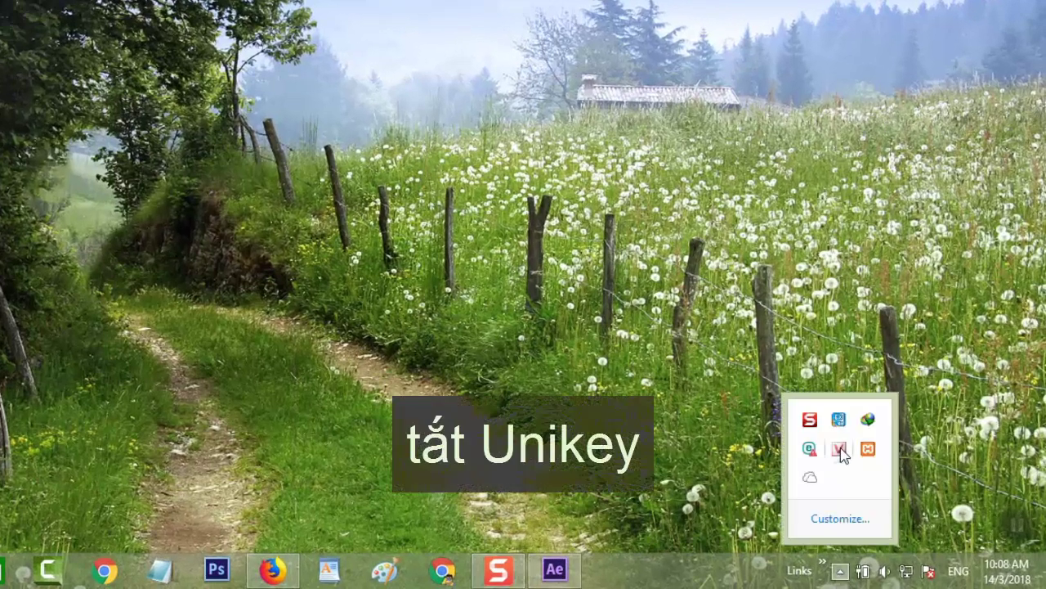
right_click(840, 449)
click(710, 441)
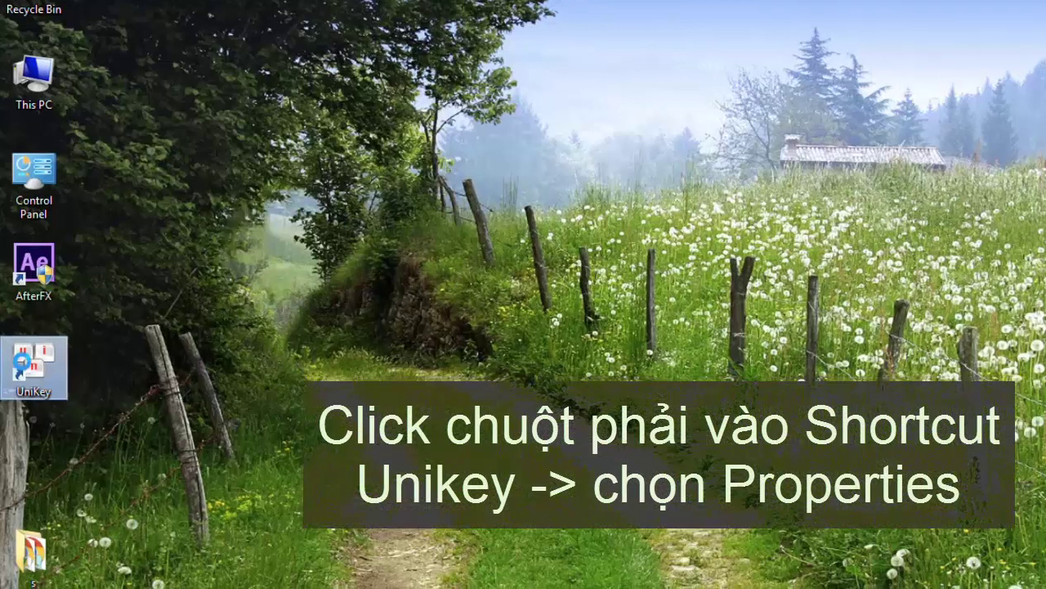
Step: Enable 'Run this program as an administrator' in the UniKey shortcut's Compatibility settings
right_click(25, 370)
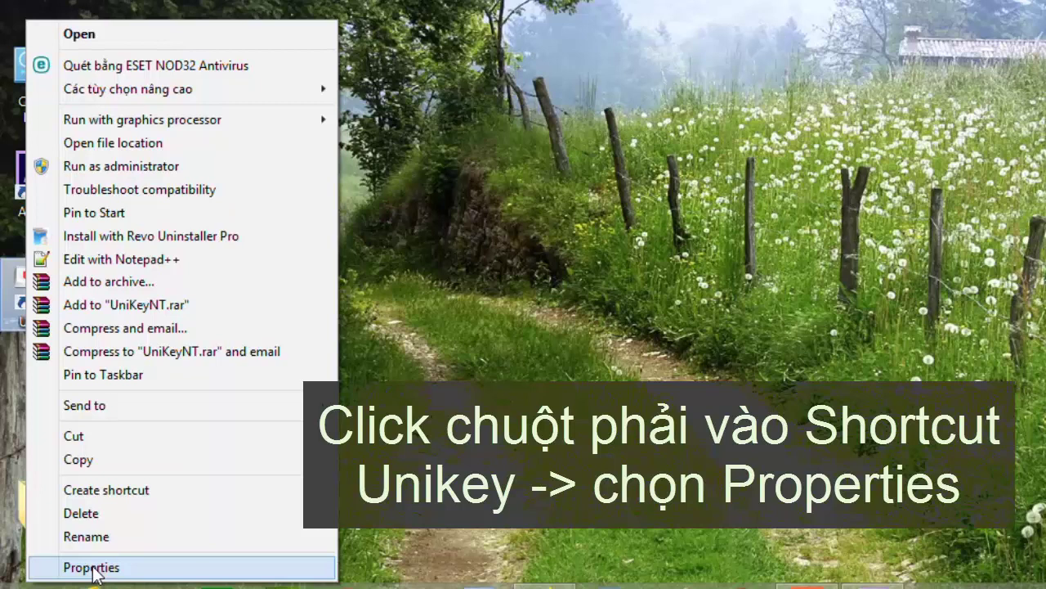
click(92, 567)
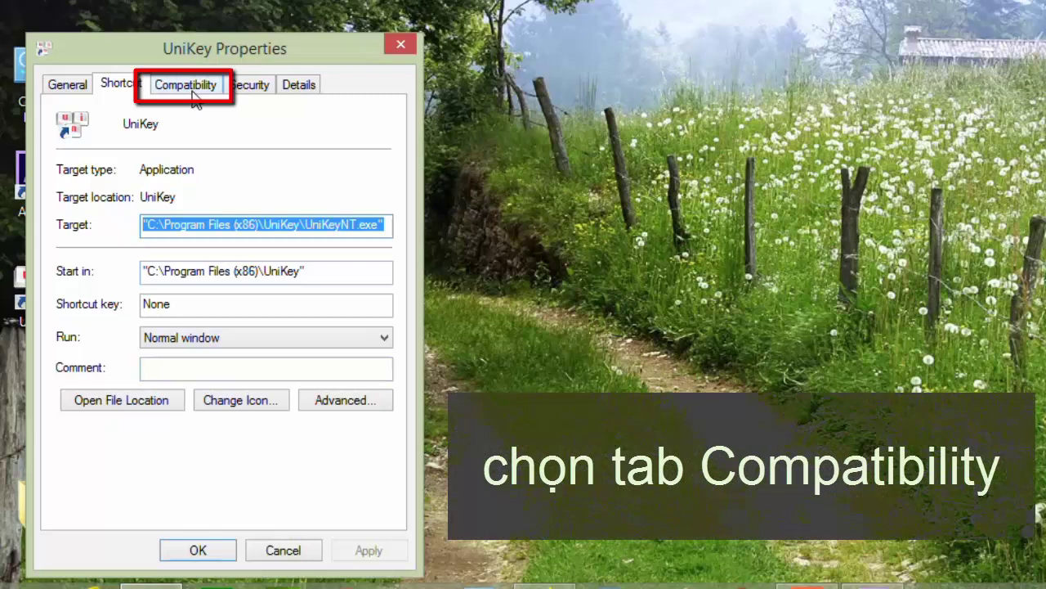
click(189, 86)
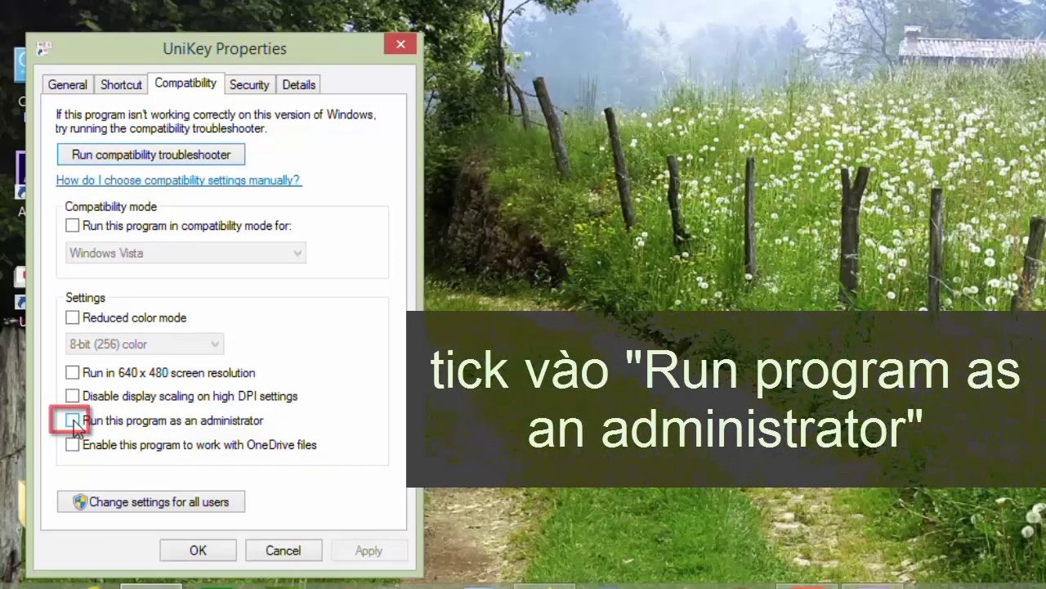
click(73, 419)
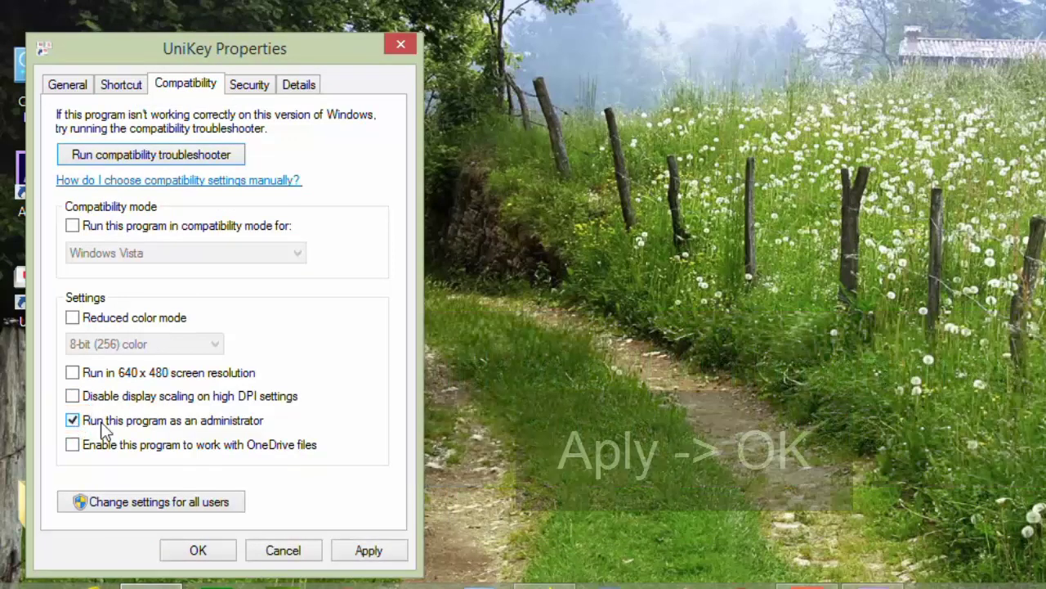
click(369, 551)
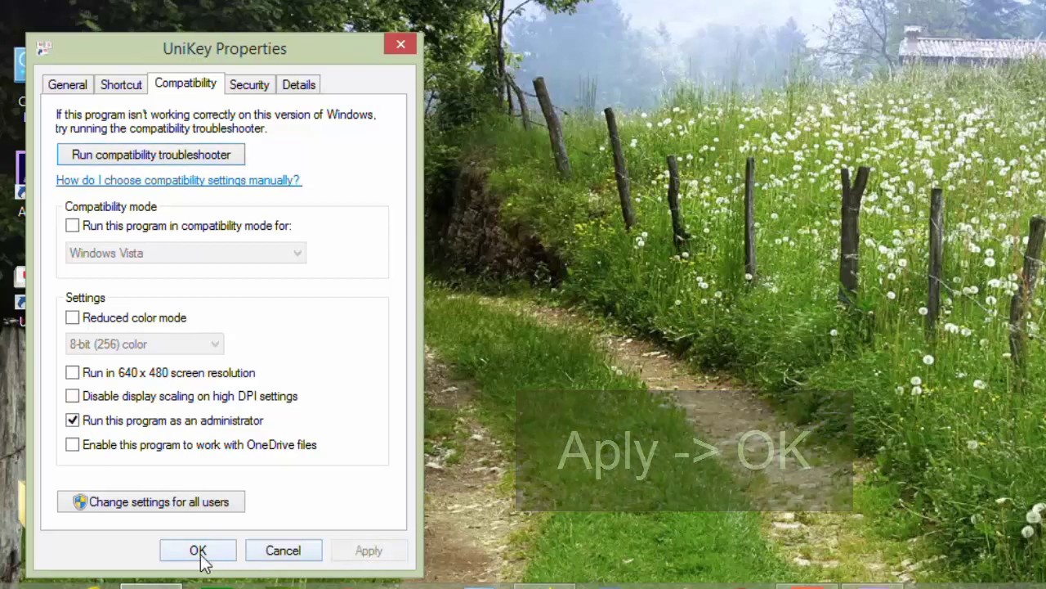
click(199, 550)
Step: Relaunch UniKey, confirm VNI Windows encoding in its control panel, and close it
double_click(44, 293)
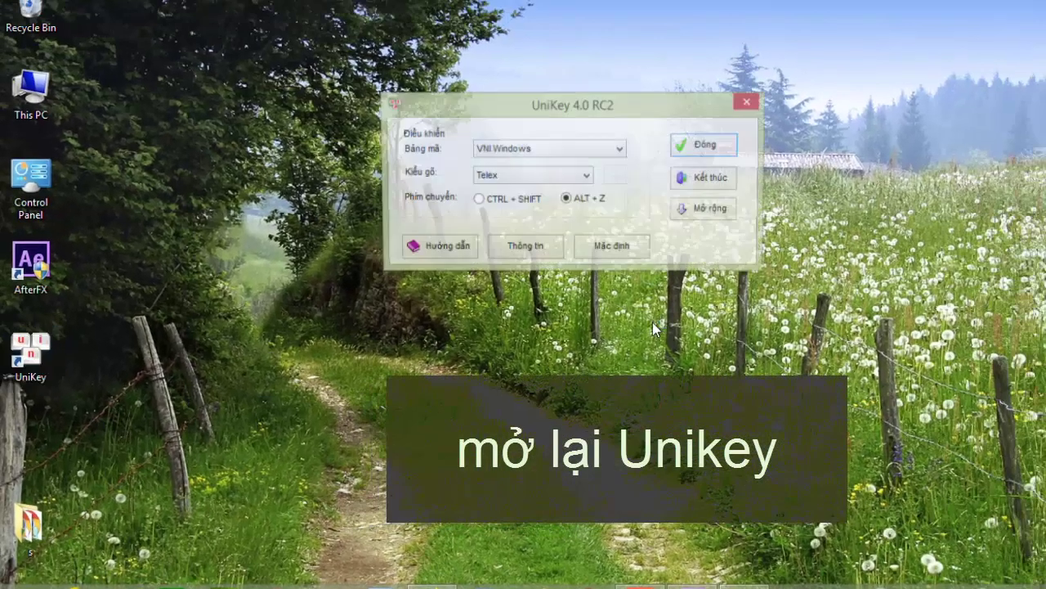
click(708, 148)
click(956, 586)
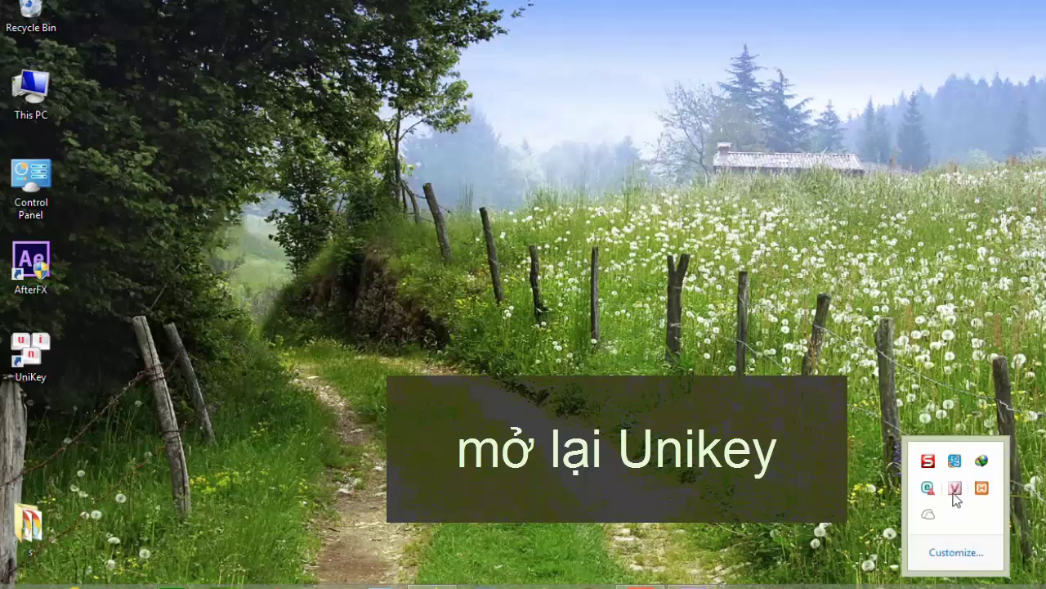
right_click(954, 491)
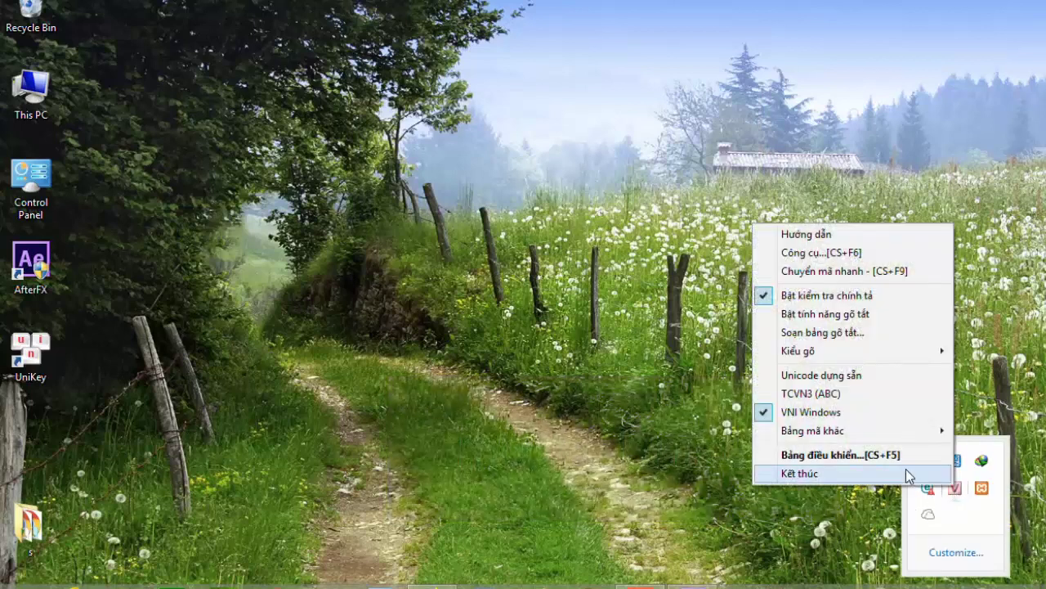
click(899, 454)
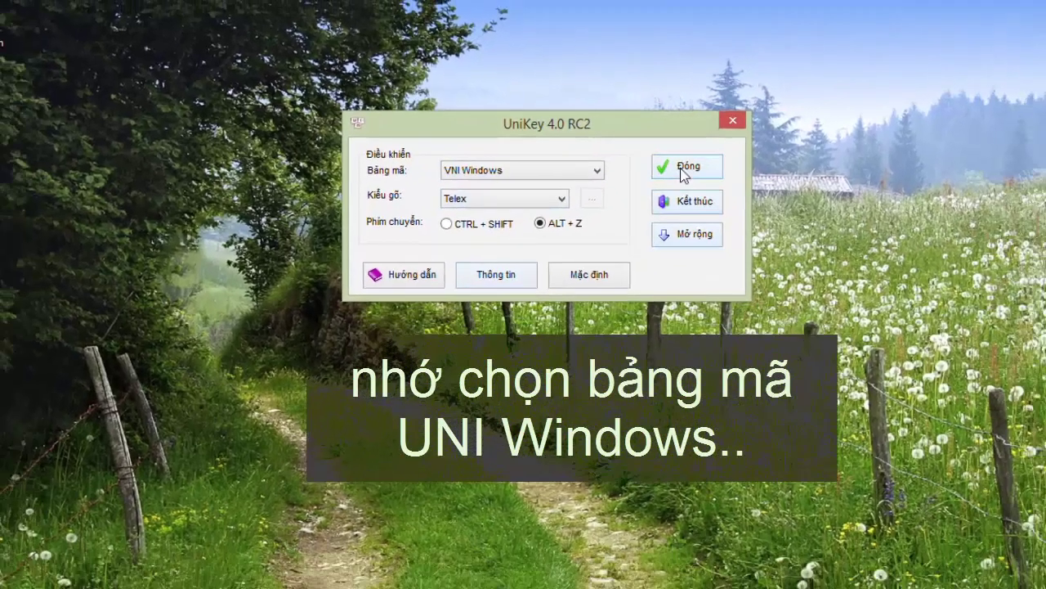
click(721, 174)
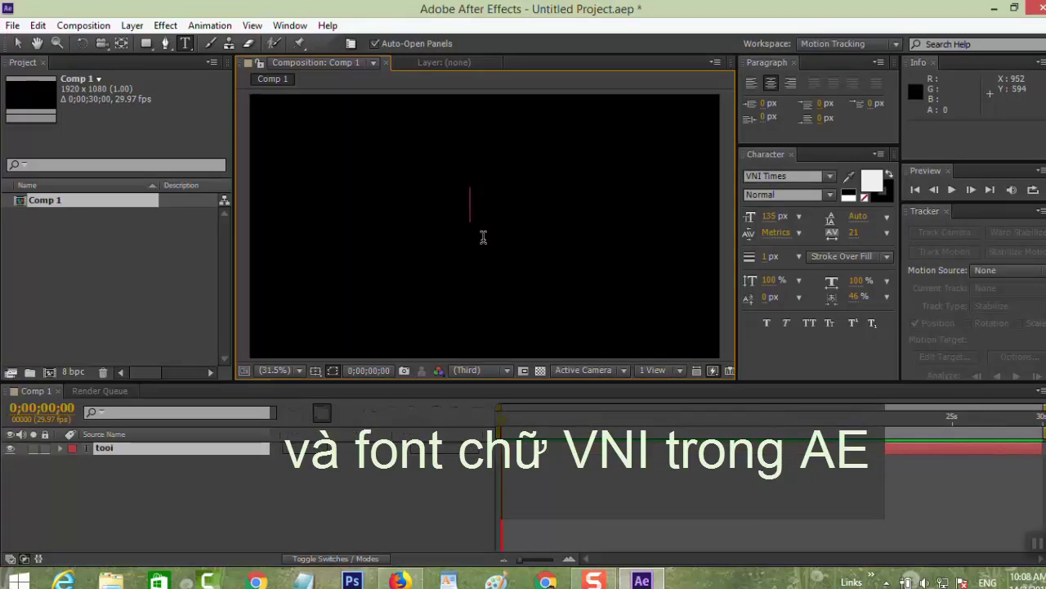
Step: Type 'tiếng việt có dấu hehe được rồi !!!' into the comp in VNI Times
text(tiếng )
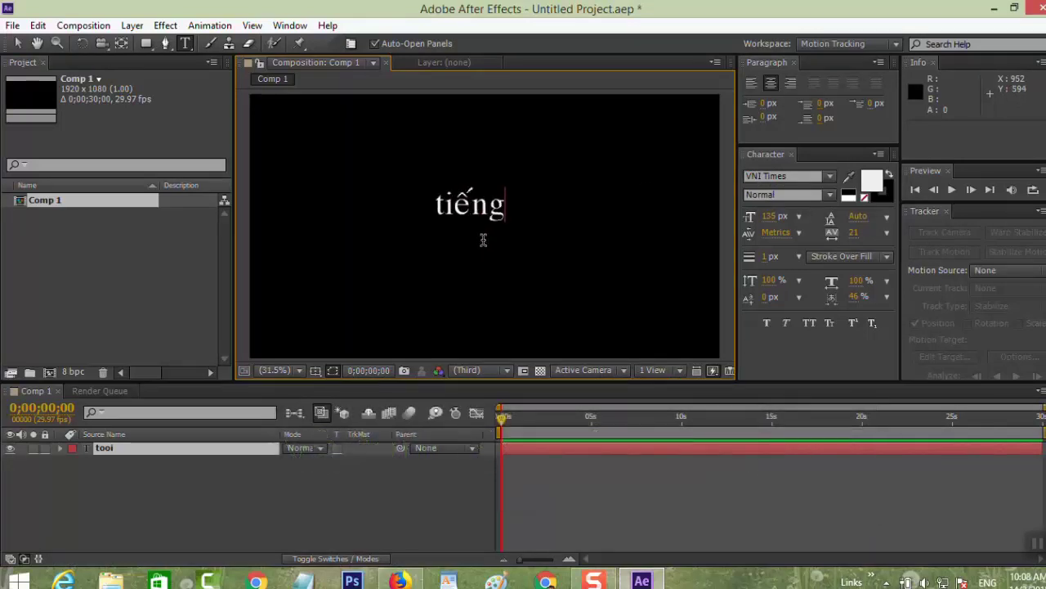
text(vieệt )
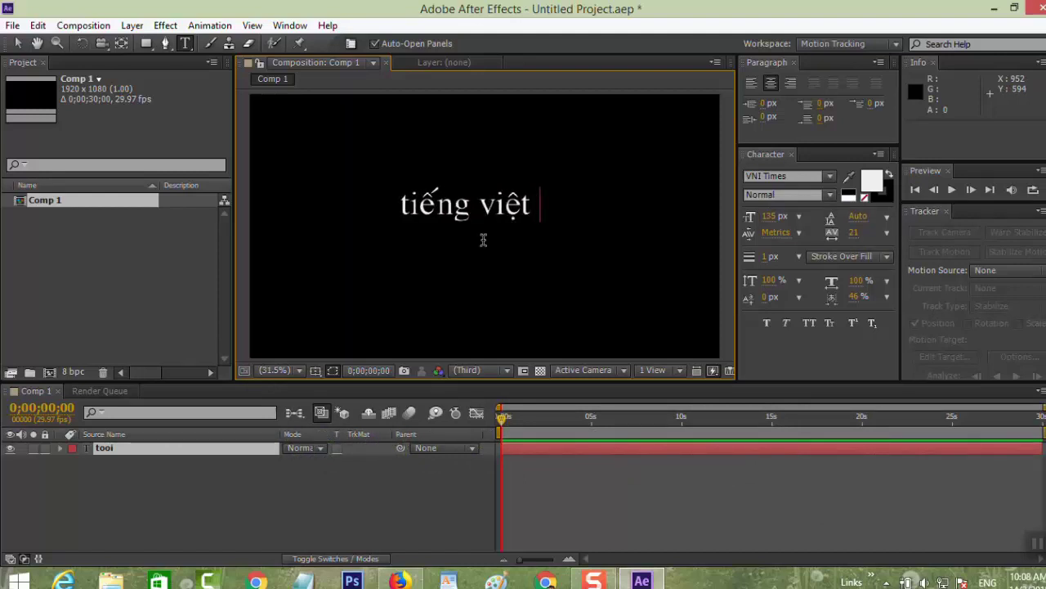
text(có dấu)
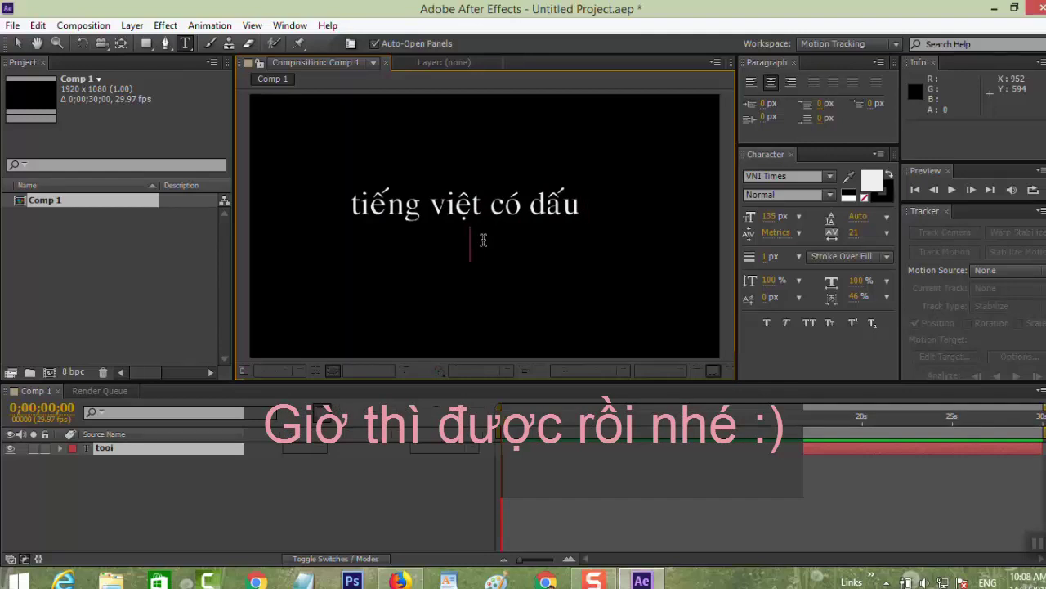
text( hehe đươợc rồi)
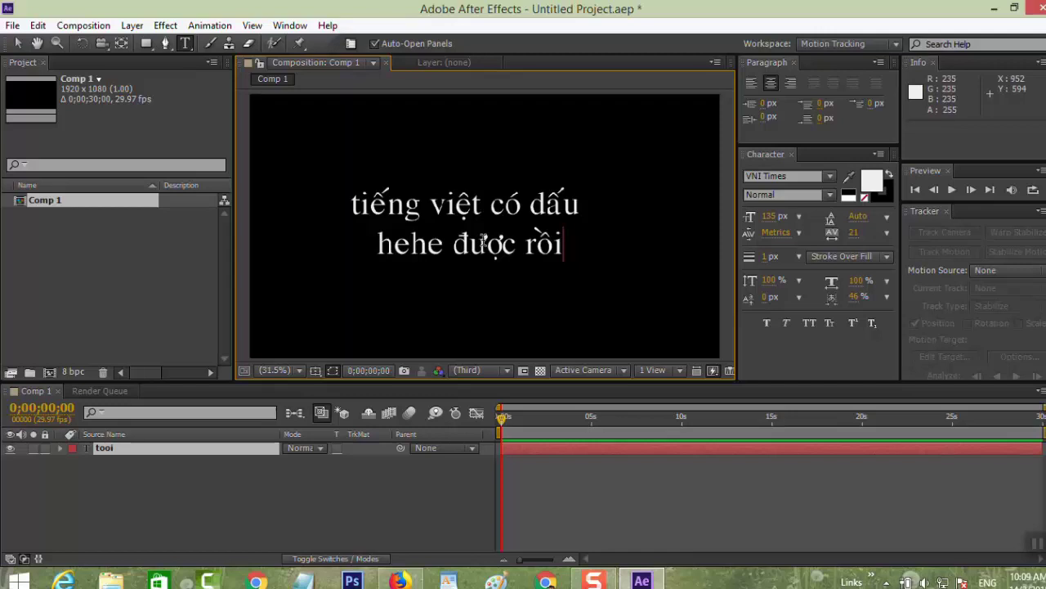
text( !!!)
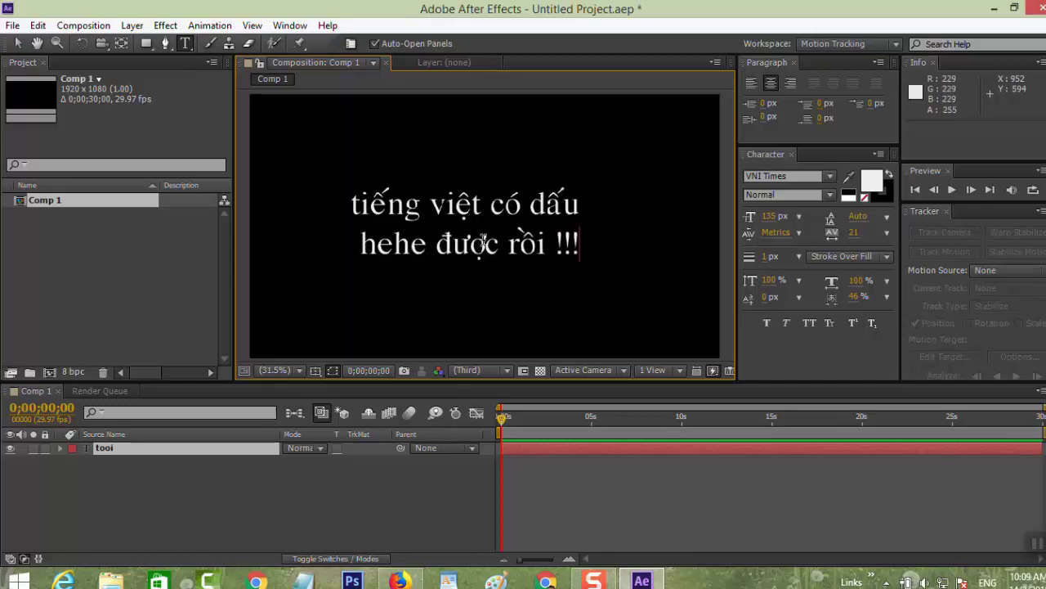